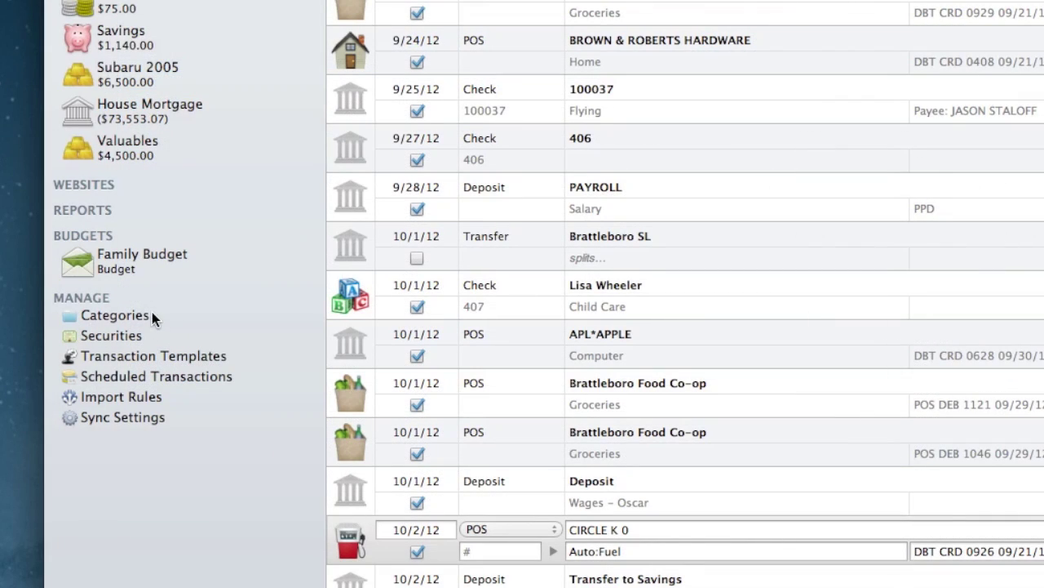
Start a new budget named Monthly Budget with a monthly period and US Dollar currency, and continue to account selection
{"action": "left_click", "coordinate": [153, 315]}
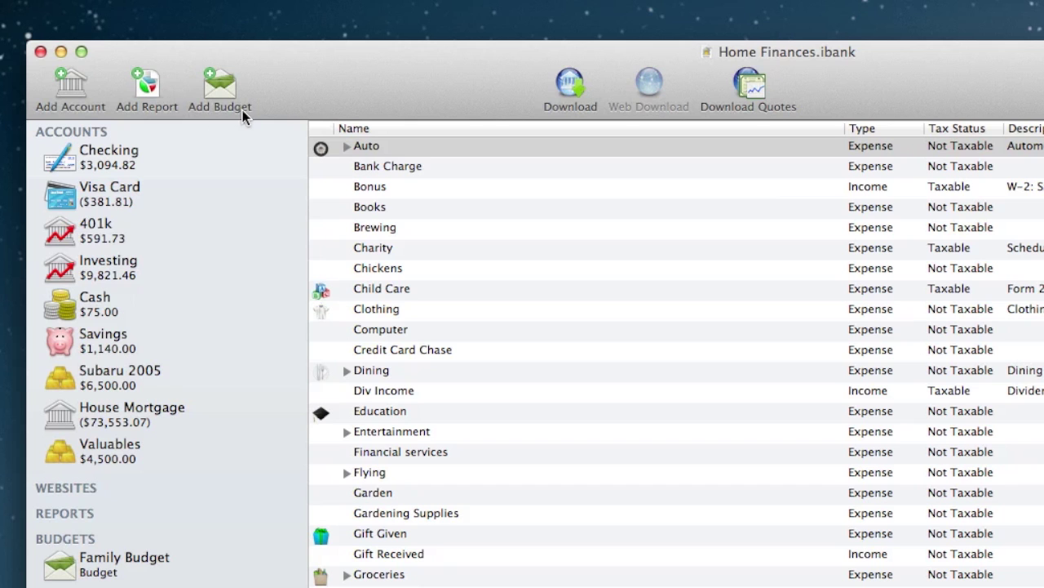
{"action": "left_click", "coordinate": [222, 89]}
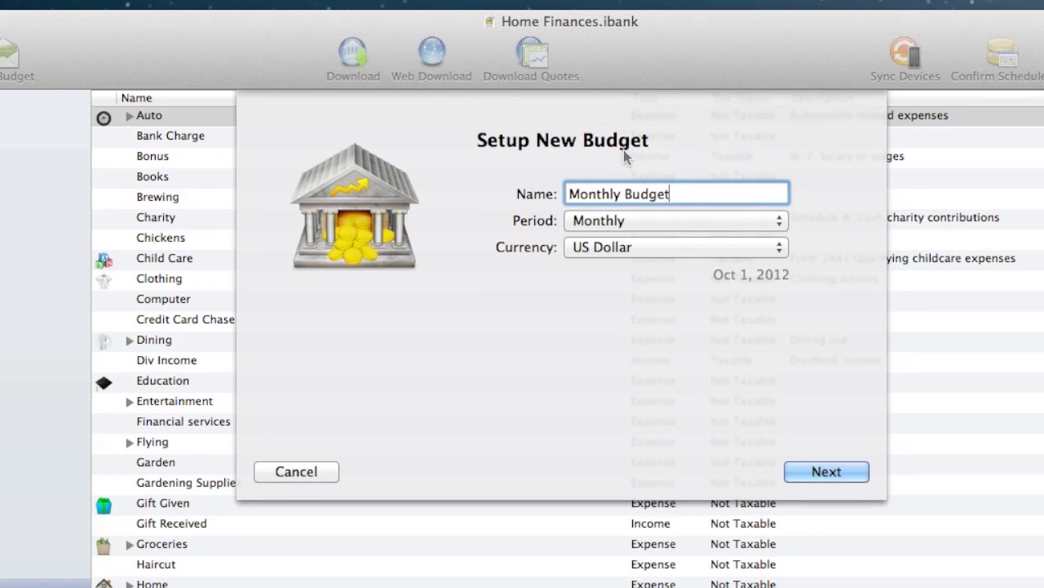
{"action": "left_click", "coordinate": [709, 220]}
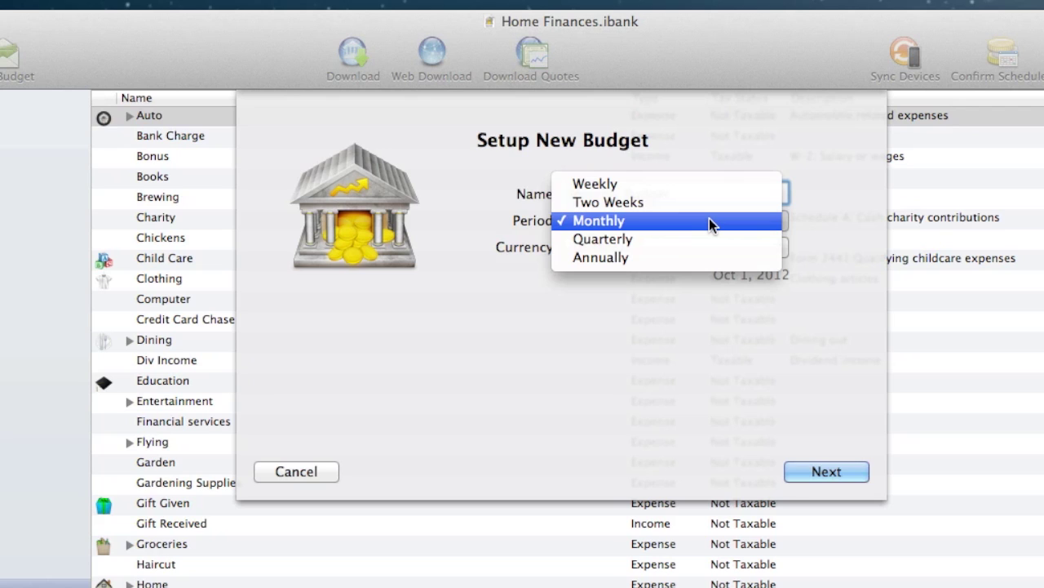
{"action": "left_click", "coordinate": [709, 220]}
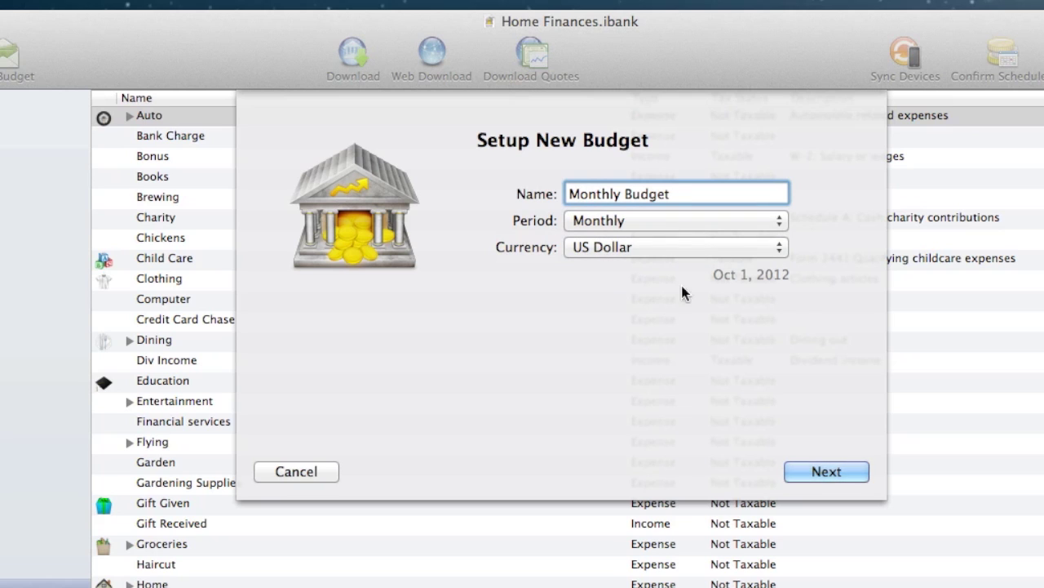
{"action": "left_click", "coordinate": [857, 478]}
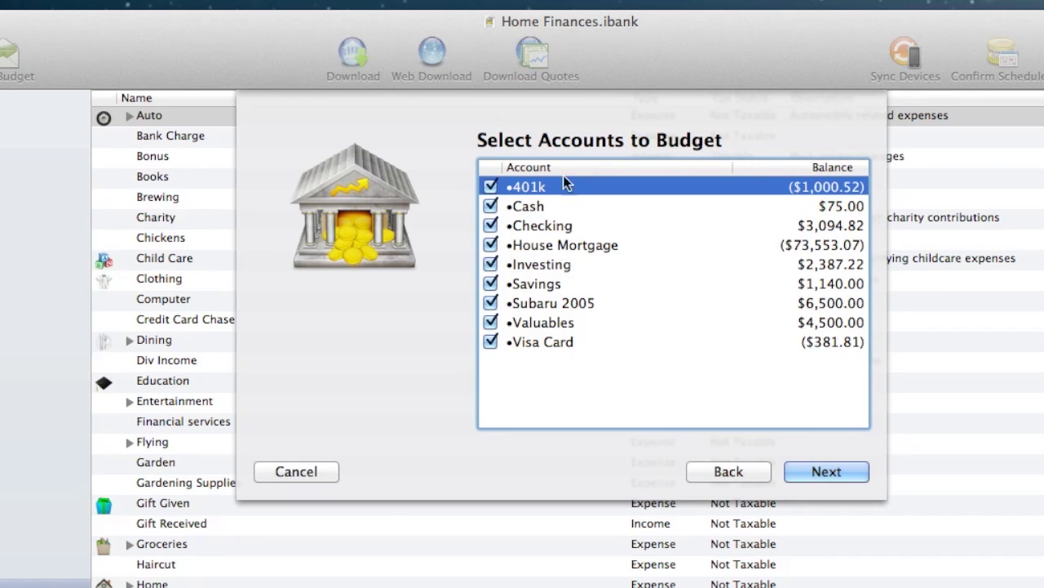
Exclude the Investing and Valuables accounts from the budget and continue to the income plan
{"action": "left_click", "coordinate": [567, 369]}
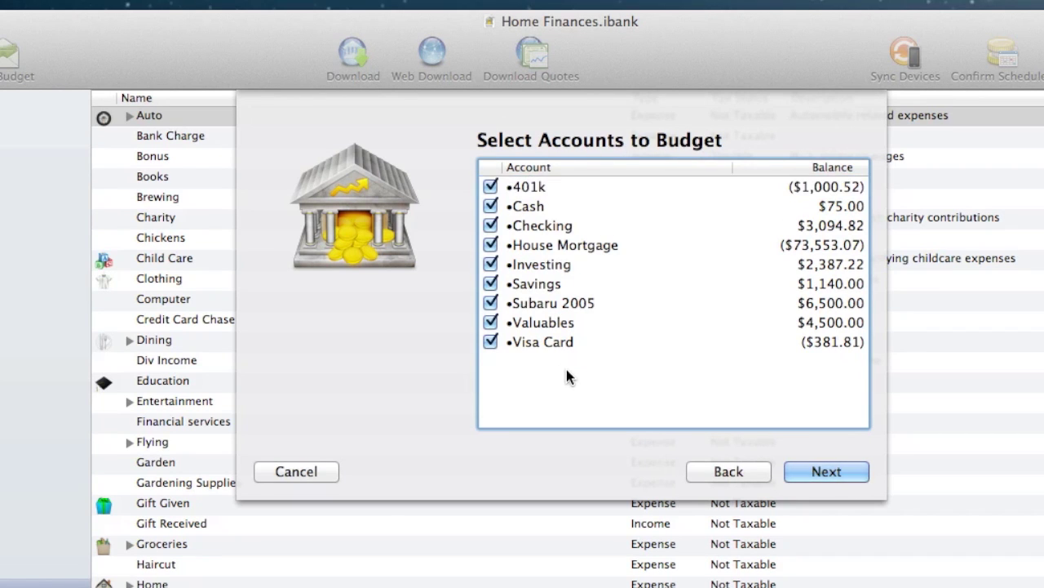
{"action": "left_click", "coordinate": [490, 265]}
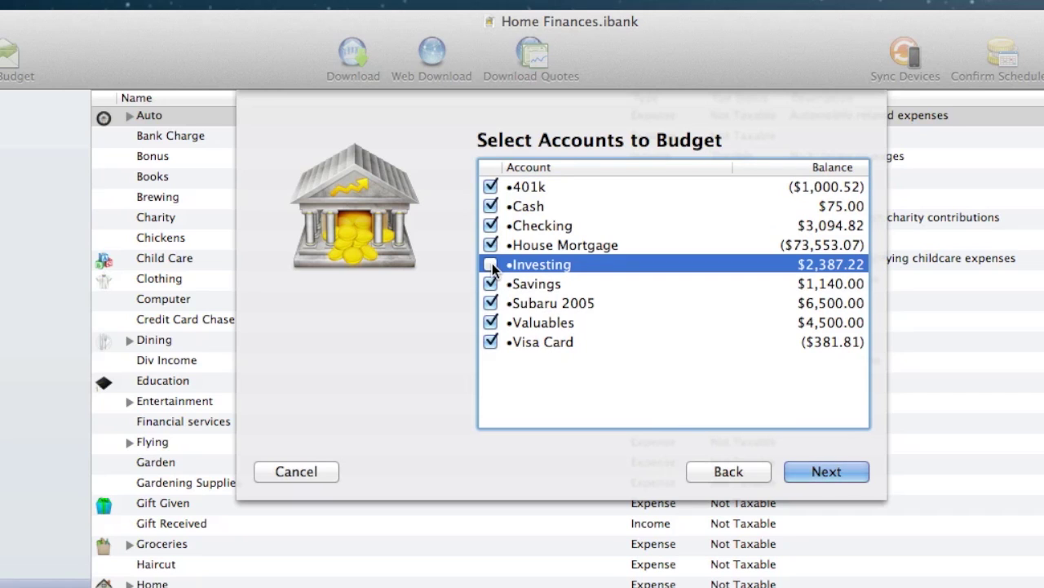
{"action": "left_click", "coordinate": [490, 322]}
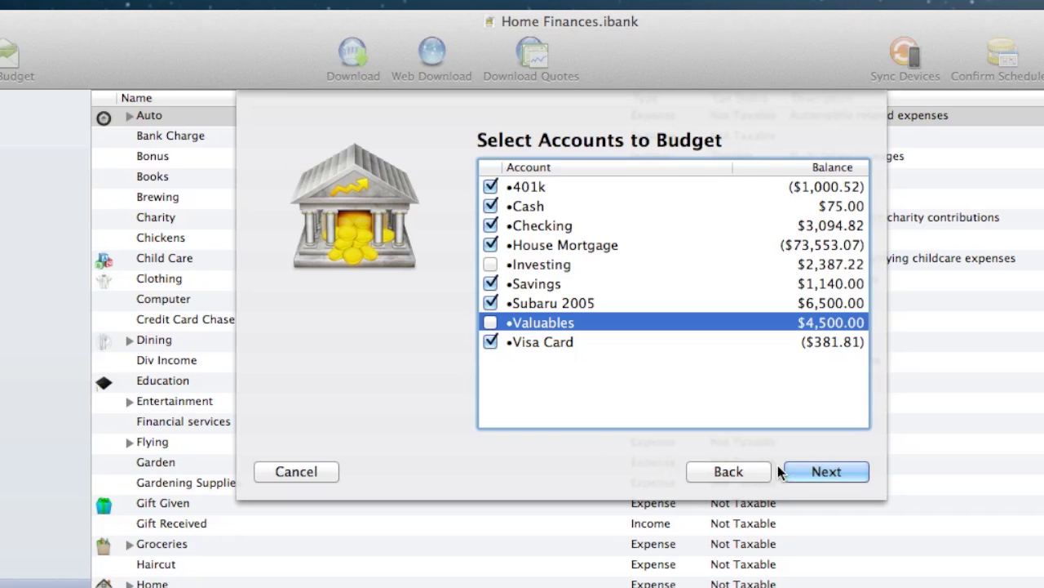
{"action": "left_click", "coordinate": [826, 472]}
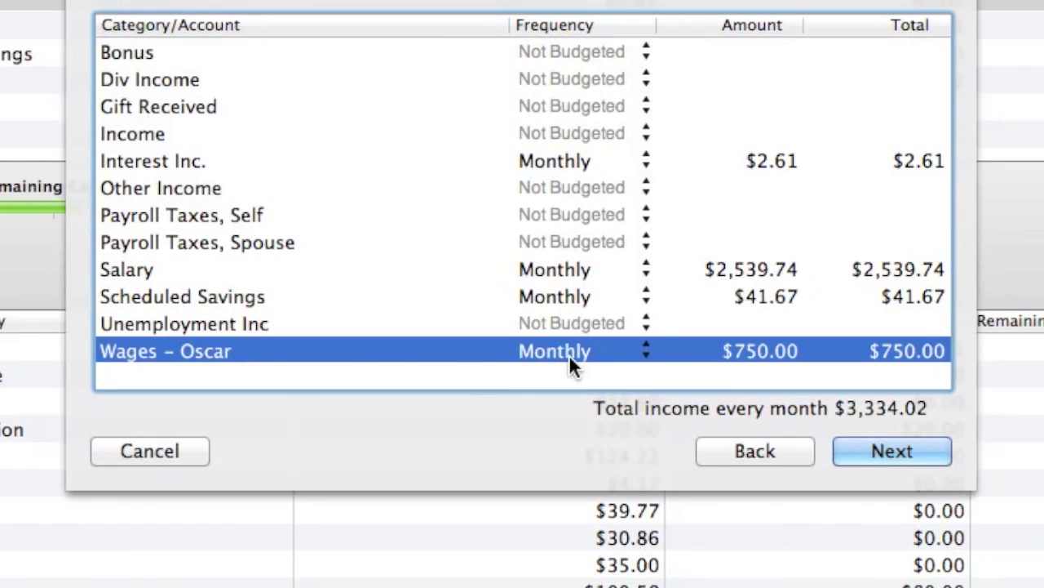
Keep the wages income category at a monthly frequency, set its amount to $786.63, and continue to the expense plan
{"action": "left_click", "coordinate": [569, 354]}
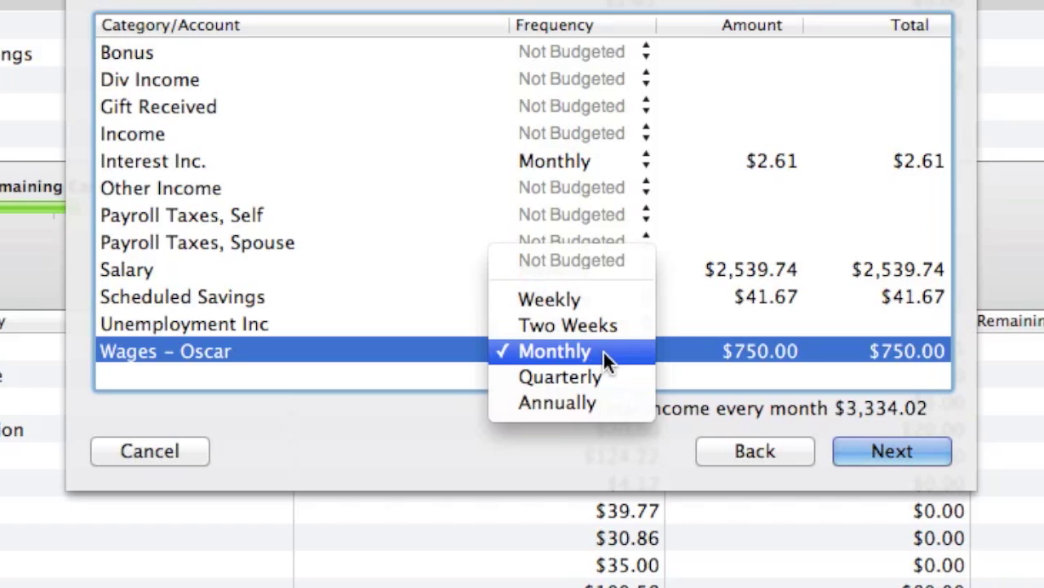
{"action": "left_click", "coordinate": [603, 350]}
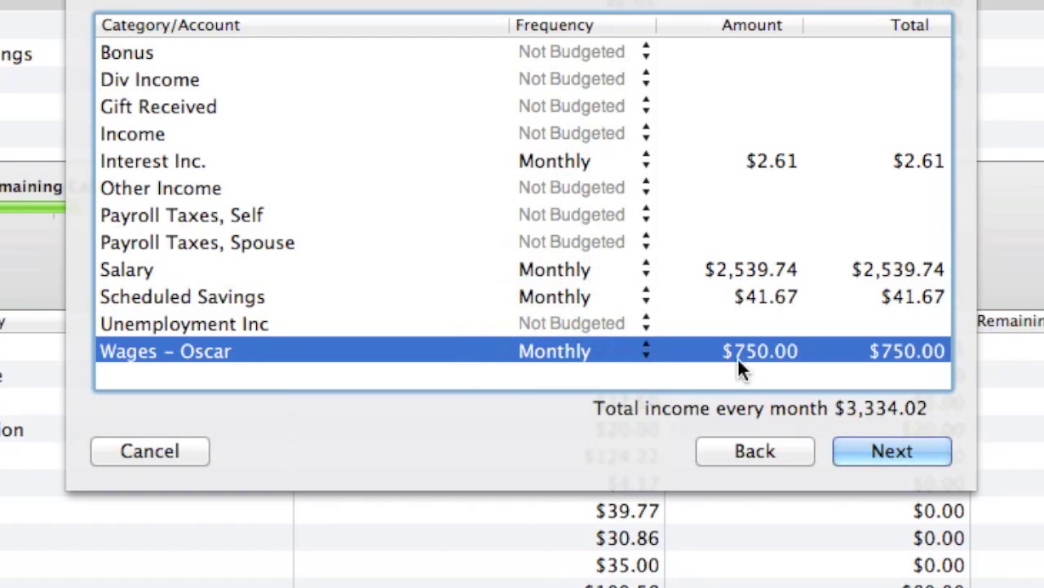
{"action": "left_click", "coordinate": [767, 351]}
{"action": "type", "text": "786.63"}
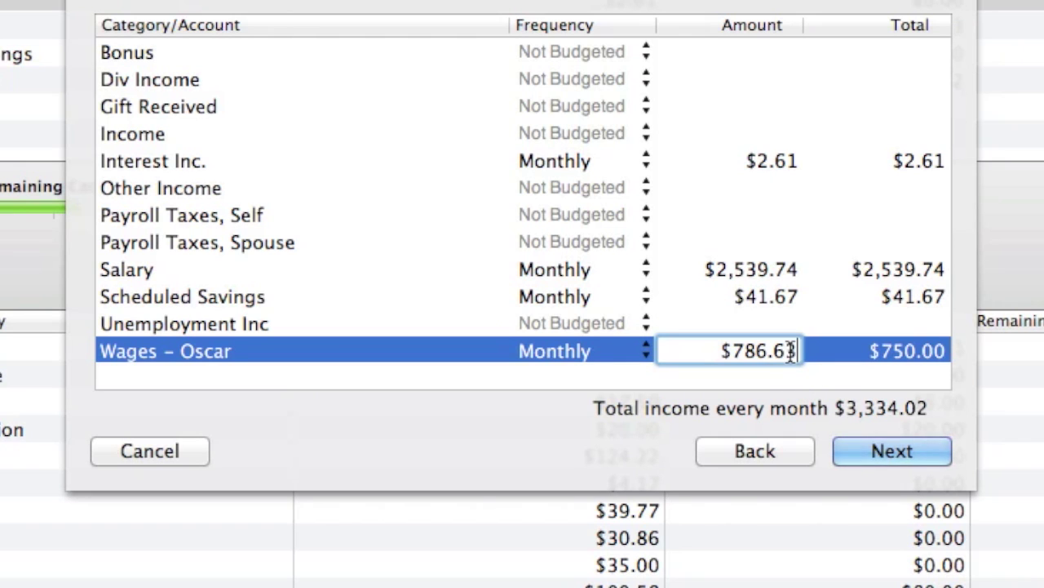
{"action": "key", "text": "Return"}
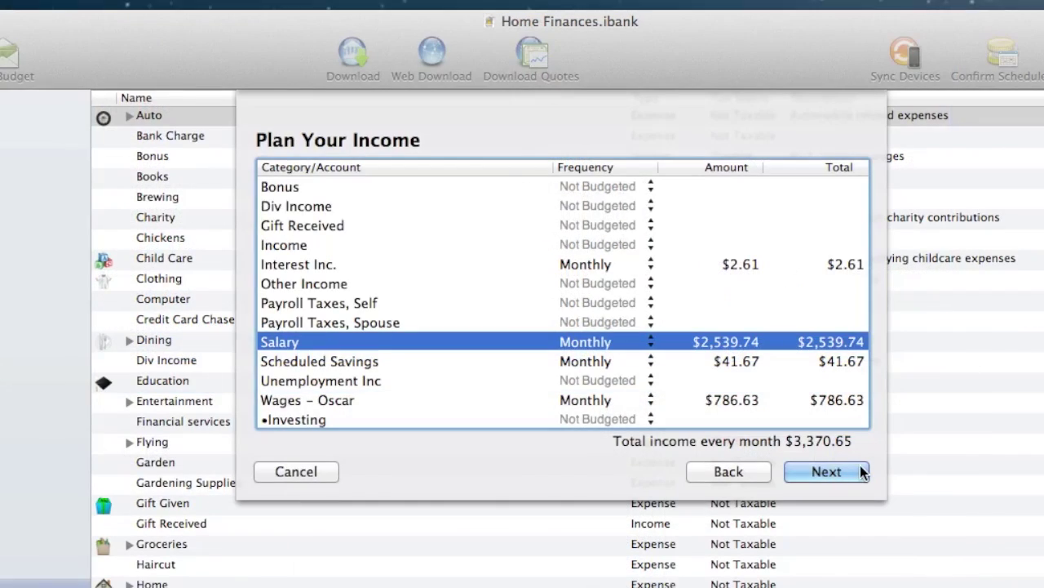
{"action": "left_click", "coordinate": [939, 453]}
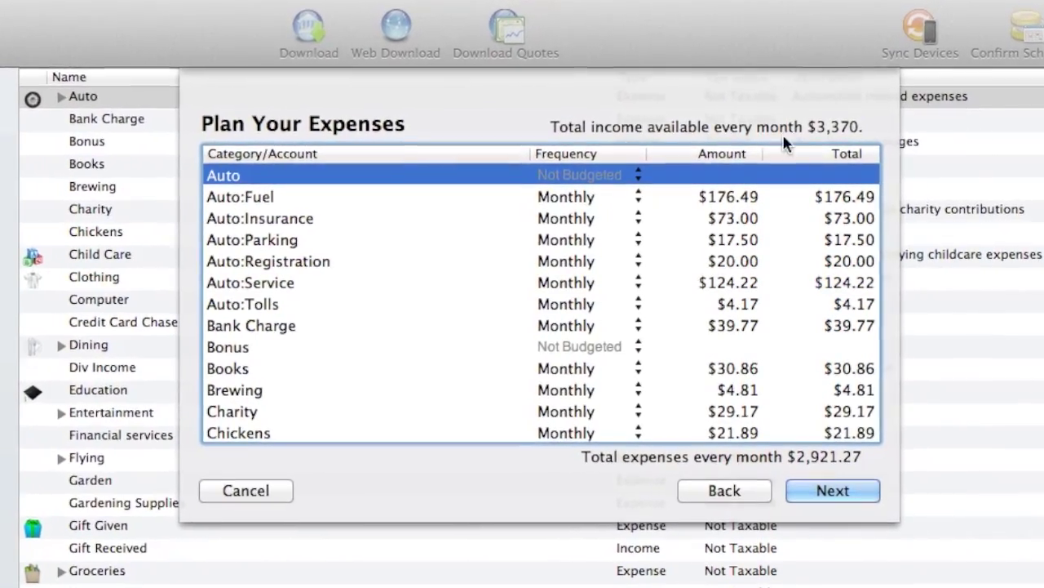
Mark the Bank Charge, Books, Brewing and Chickens expenses as not budgeted and set Charity to a weekly frequency
{"action": "scroll", "coordinate": [261, 359], "scroll_direction": "down", "scroll_amount": 10}
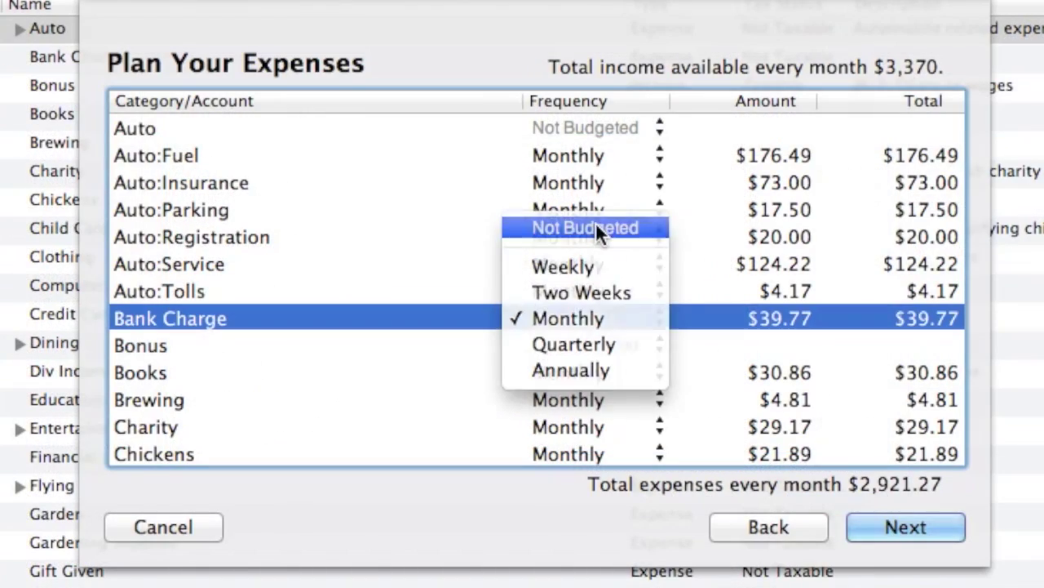
{"action": "left_click", "coordinate": [599, 227]}
{"action": "scroll", "coordinate": [612, 304], "scroll_direction": "down", "scroll_amount": 2}
{"action": "scroll", "coordinate": [610, 304], "scroll_direction": "down", "scroll_amount": 3}
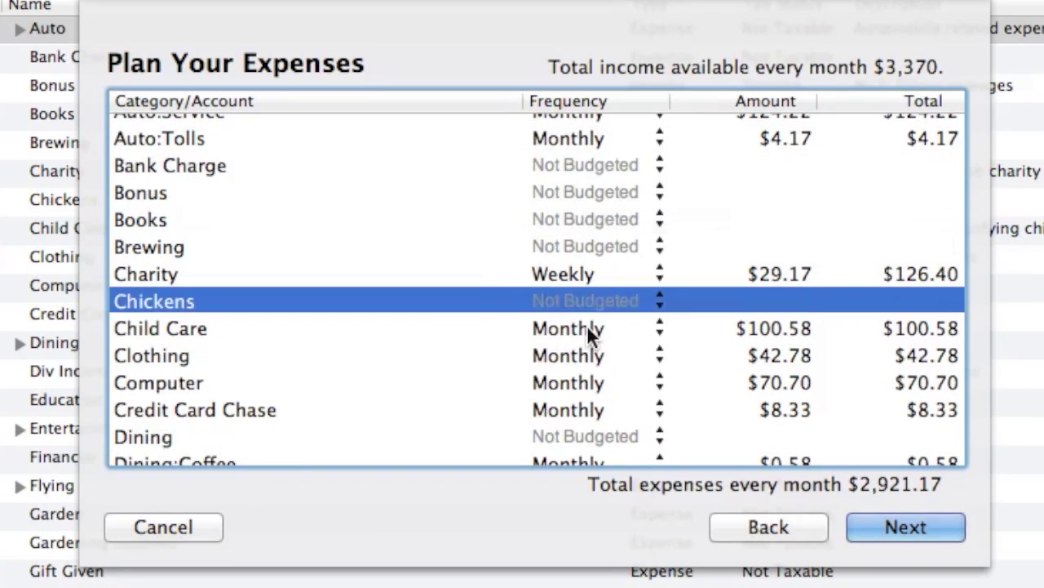
{"action": "left_click", "coordinate": [587, 328]}
{"action": "left_click", "coordinate": [590, 300]}
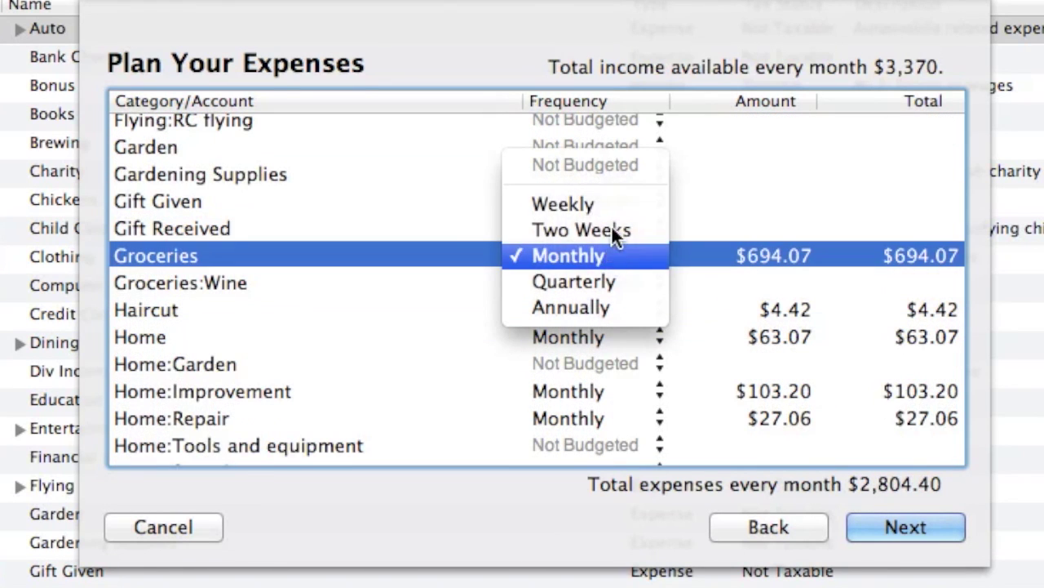
Budget the Groceries expense weekly with an amount of $100.00
{"action": "left_click", "coordinate": [612, 203]}
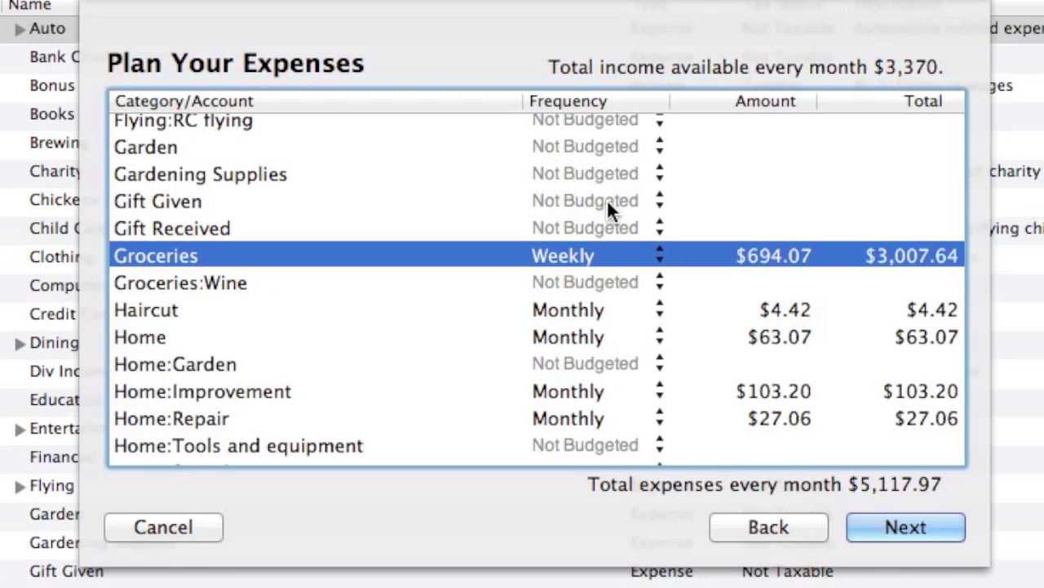
{"action": "double_click", "coordinate": [772, 249]}
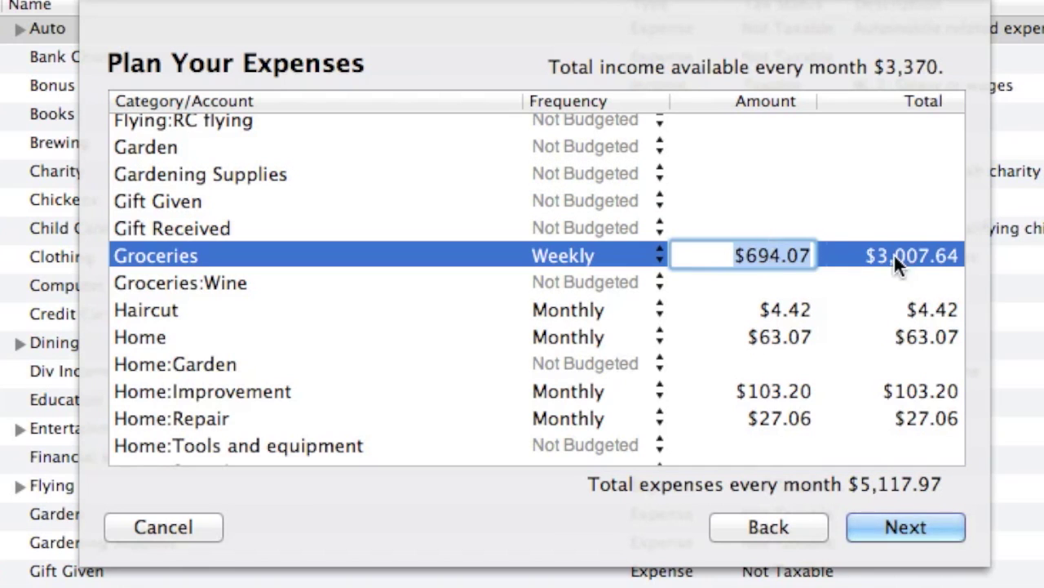
{"action": "type", "text": "100.0"}
{"action": "key", "text": "Return"}
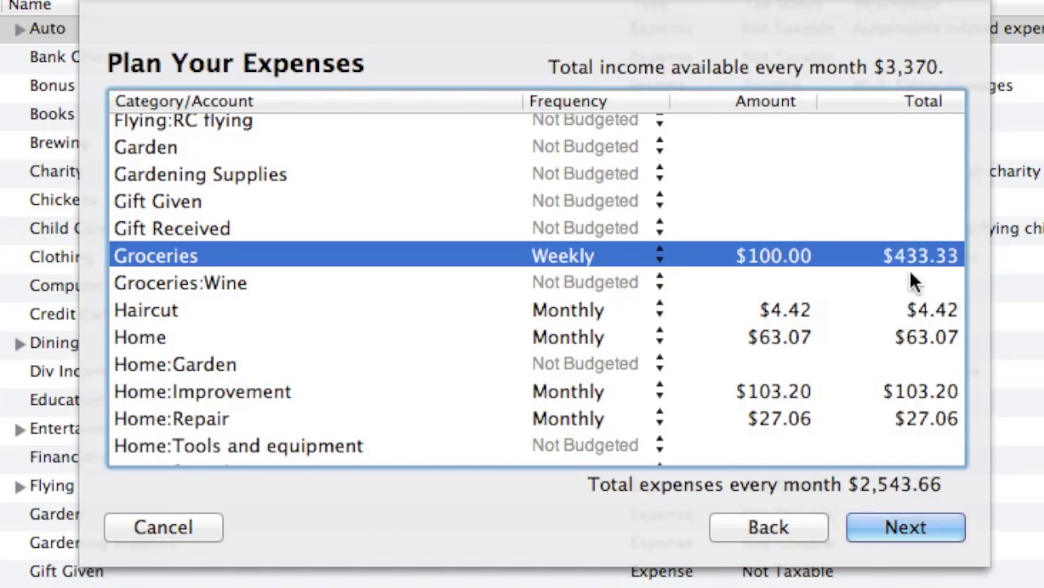
Set the Medical expense to an annual frequency and continue from the expense plan to the starting cash setup
{"action": "scroll", "coordinate": [911, 274], "scroll_direction": "down", "scroll_amount": 10}
{"action": "left_click", "coordinate": [554, 306]}
{"action": "left_click", "coordinate": [554, 306]}
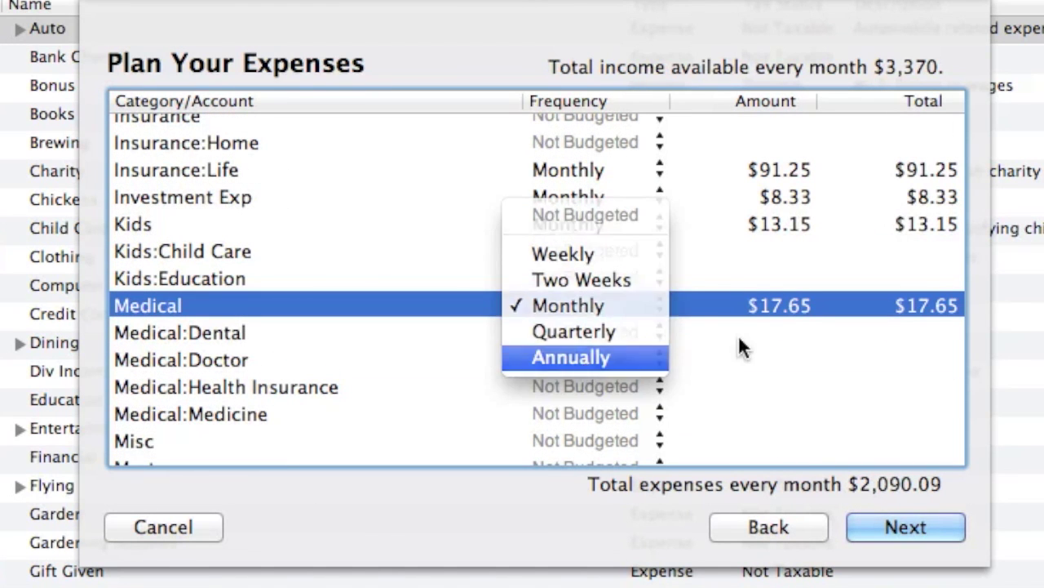
{"action": "double_click", "coordinate": [787, 308]}
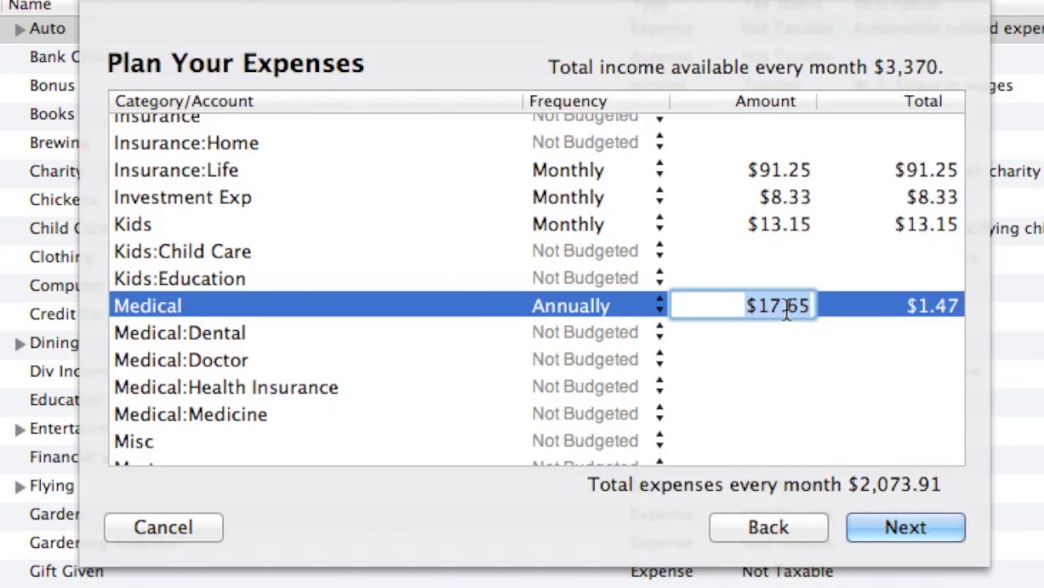
{"action": "key", "text": "Return"}
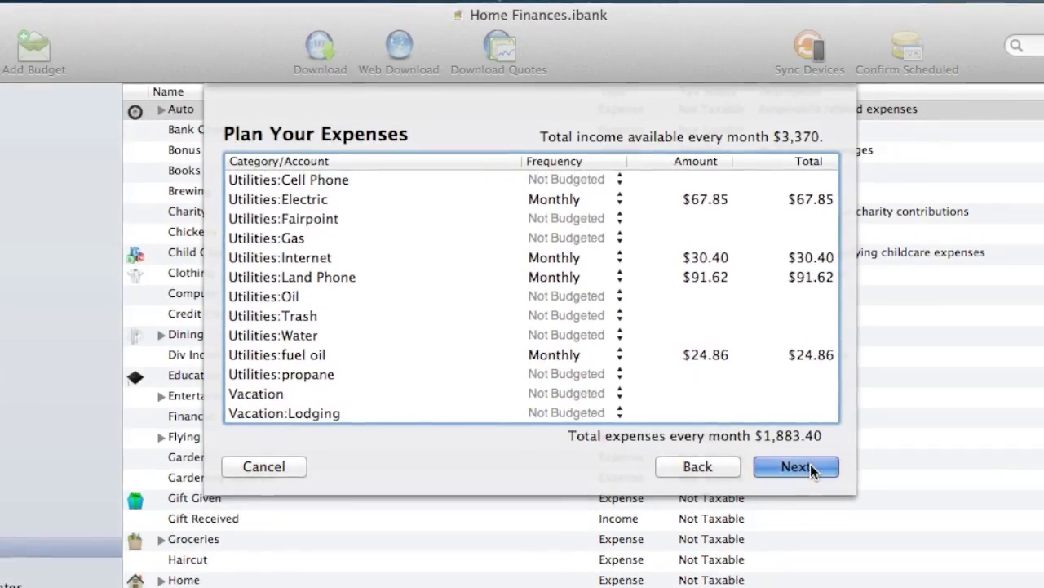
{"action": "left_click", "coordinate": [808, 466]}
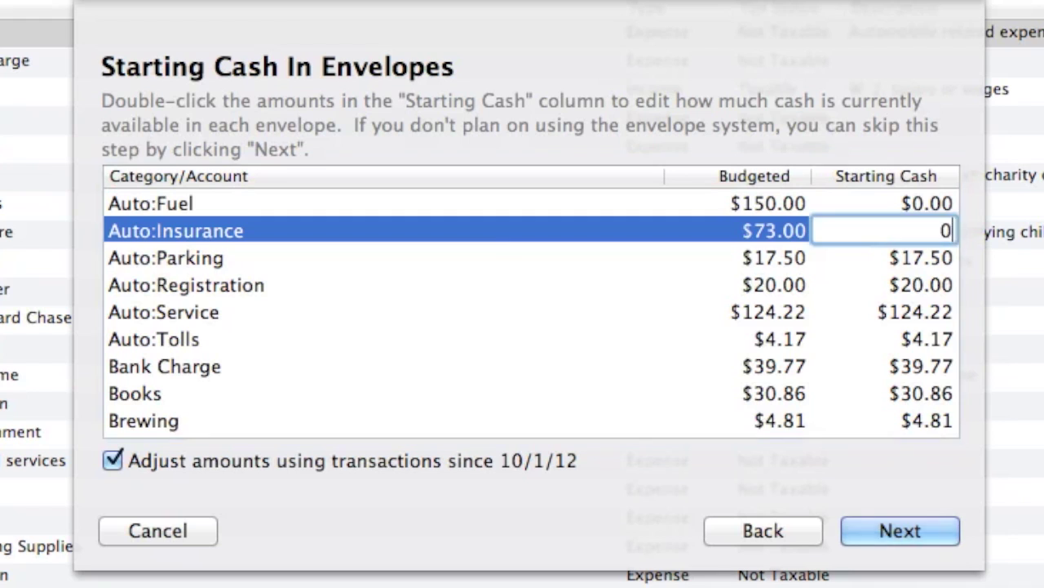
Set the starting cash for Auto:Insurance, Auto:Parking and Auto:Registration to $0 and turn off adjusting amounts using transactions since 10/1/12
{"action": "key", "text": "Return"}
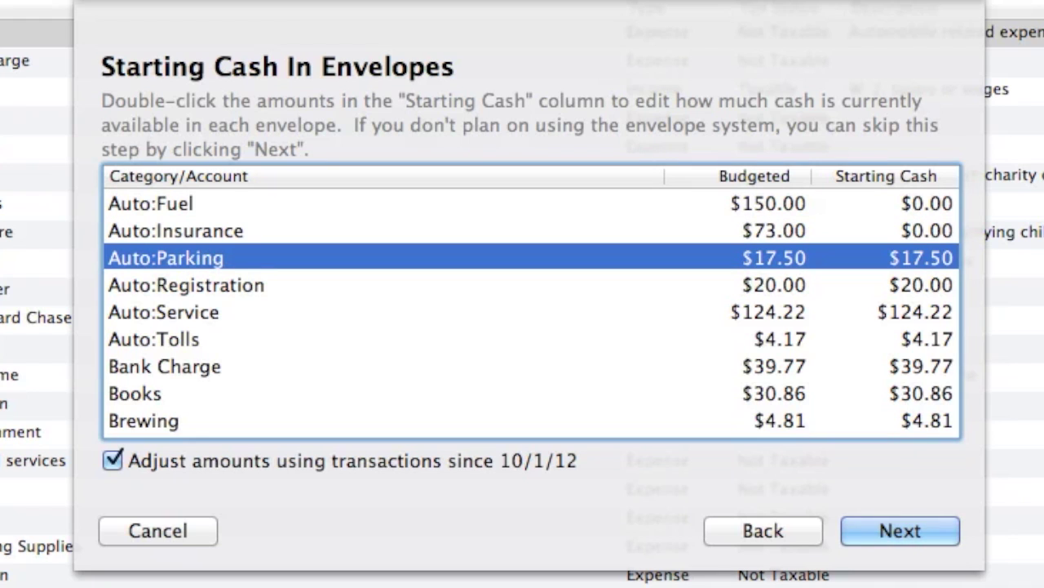
{"action": "type", "text": "0"}
{"action": "key", "text": "Return"}
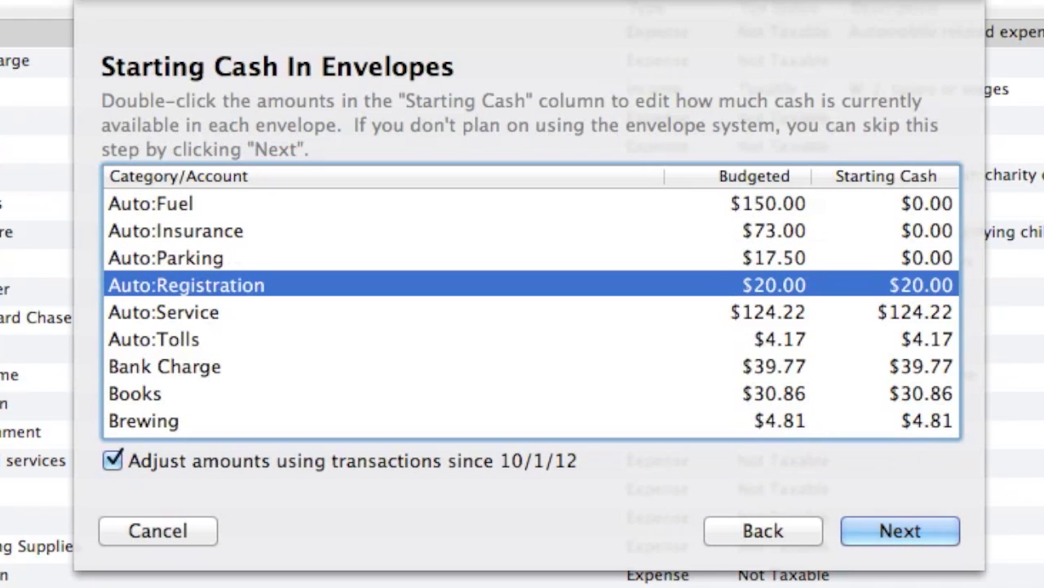
{"action": "type", "text": "0"}
{"action": "key", "text": "Return"}
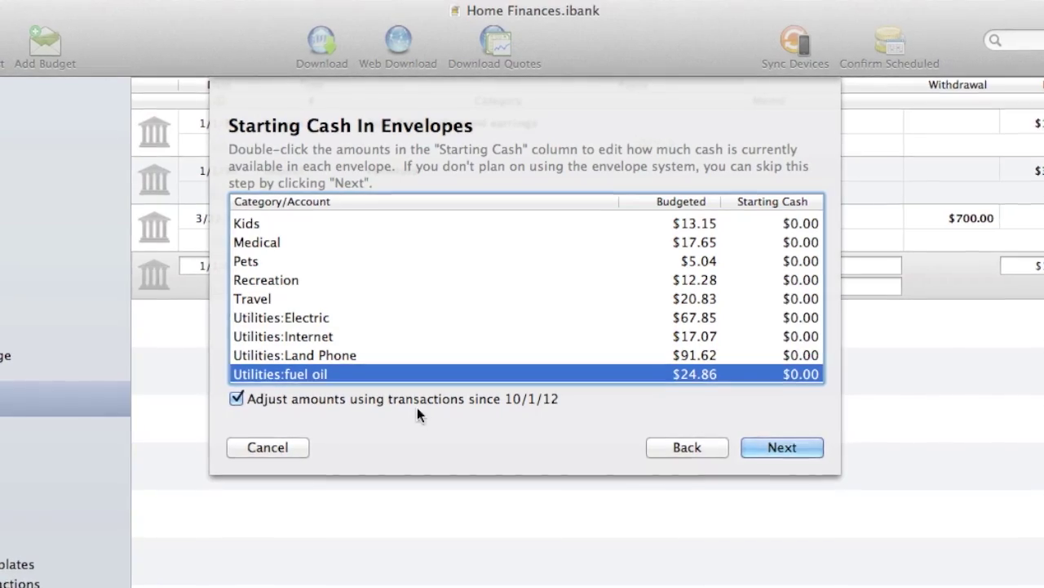
{"action": "left_click", "coordinate": [237, 397]}
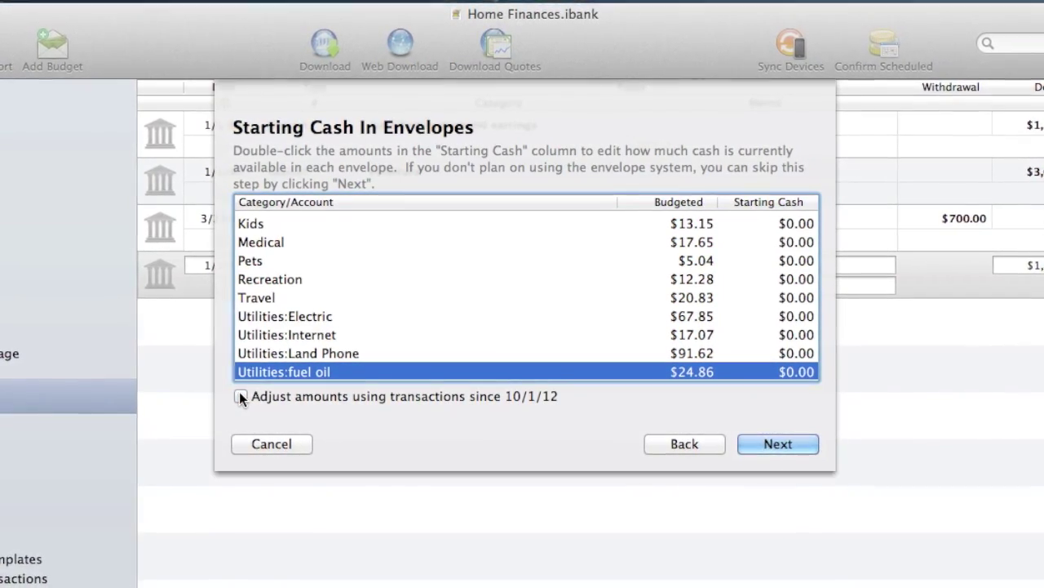
{"action": "left_click", "coordinate": [769, 443]}
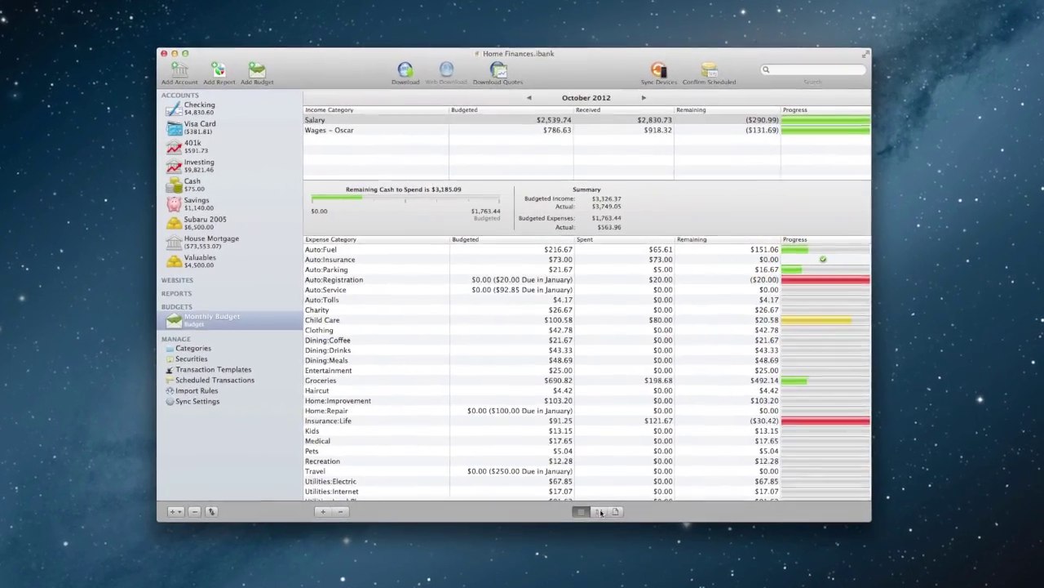
Look through the different views of the October 2012 Monthly Budget, including the envelope view
{"action": "left_click", "coordinate": [599, 512]}
{"action": "left_click", "coordinate": [618, 511]}
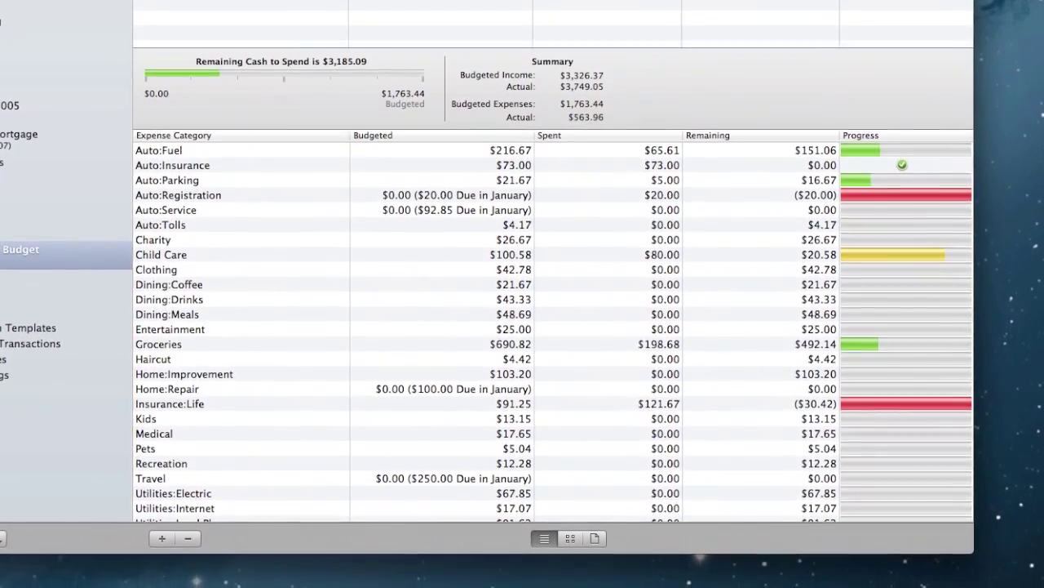
{"action": "left_click", "coordinate": [570, 538]}
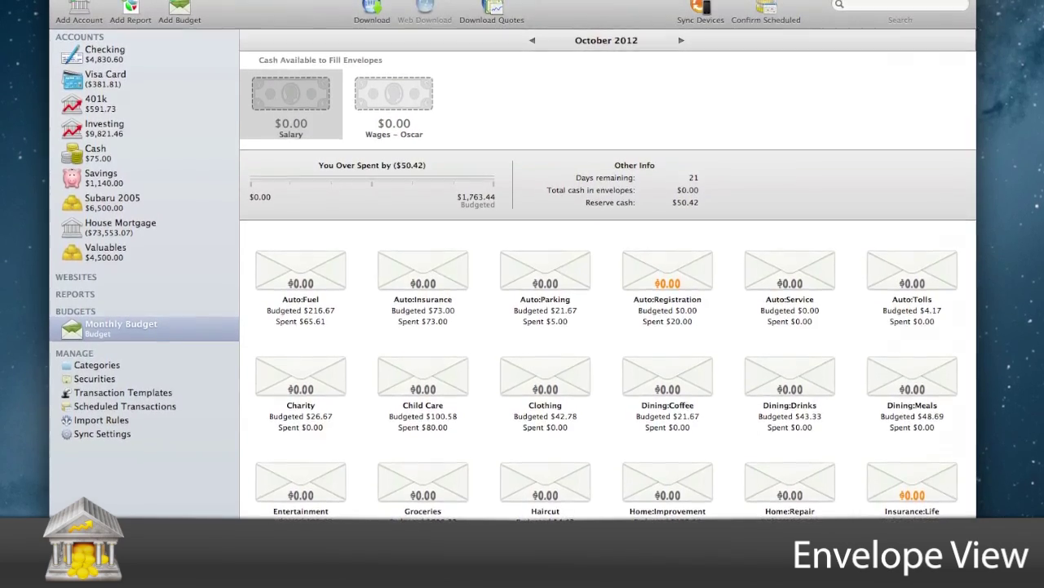
{"action": "left_click", "coordinate": [620, 495]}
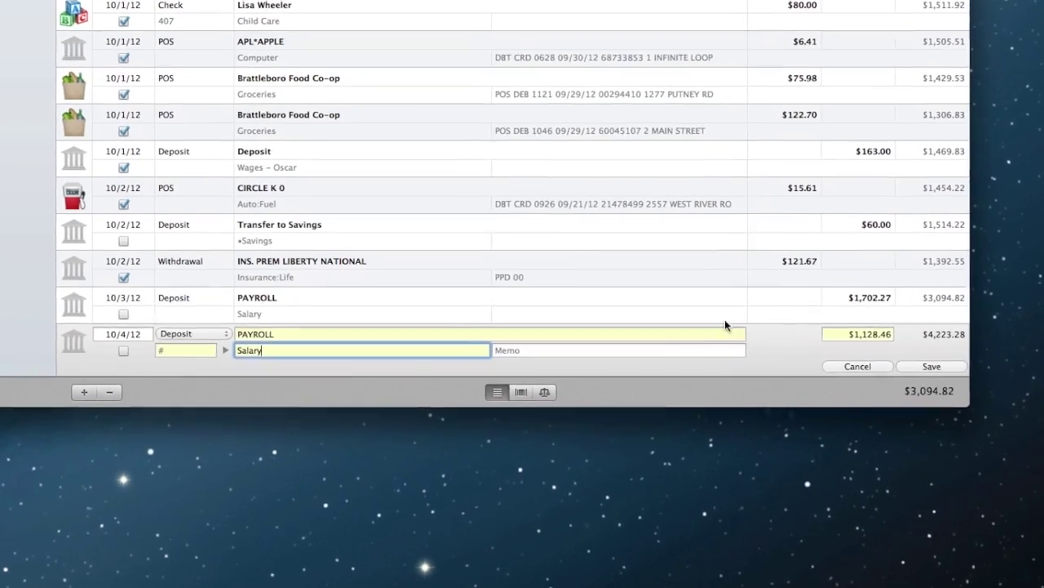
Save the 10/4/12 PAYROLL deposit of $1,128.46 under the Salary category and return to the Monthly Budget
{"action": "left_click", "coordinate": [946, 359]}
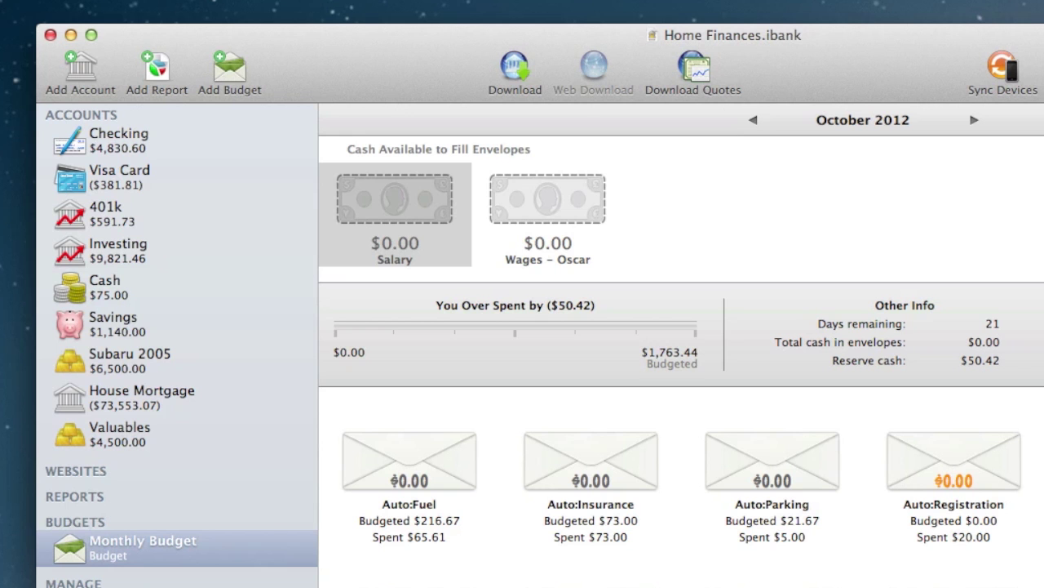
{"action": "left_click", "coordinate": [163, 557]}
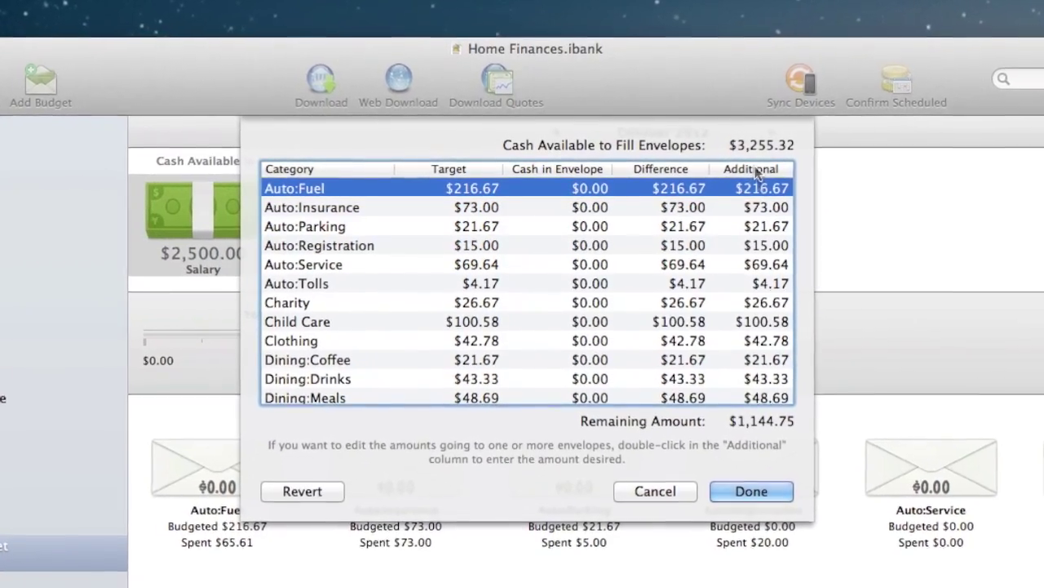
Set the additional amount for the Charity envelope to $35.00 and fill the envelopes with the available cash
{"action": "scroll", "coordinate": [763, 241], "scroll_direction": "down", "scroll_amount": 1}
{"action": "double_click", "coordinate": [767, 279]}
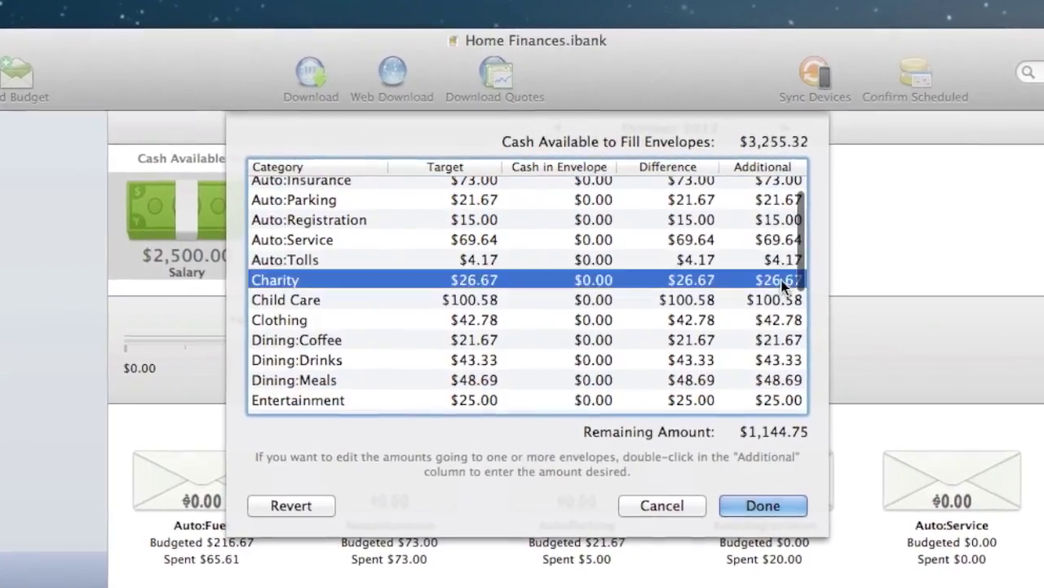
{"action": "type", "text": "35.00"}
{"action": "key", "text": "Return"}
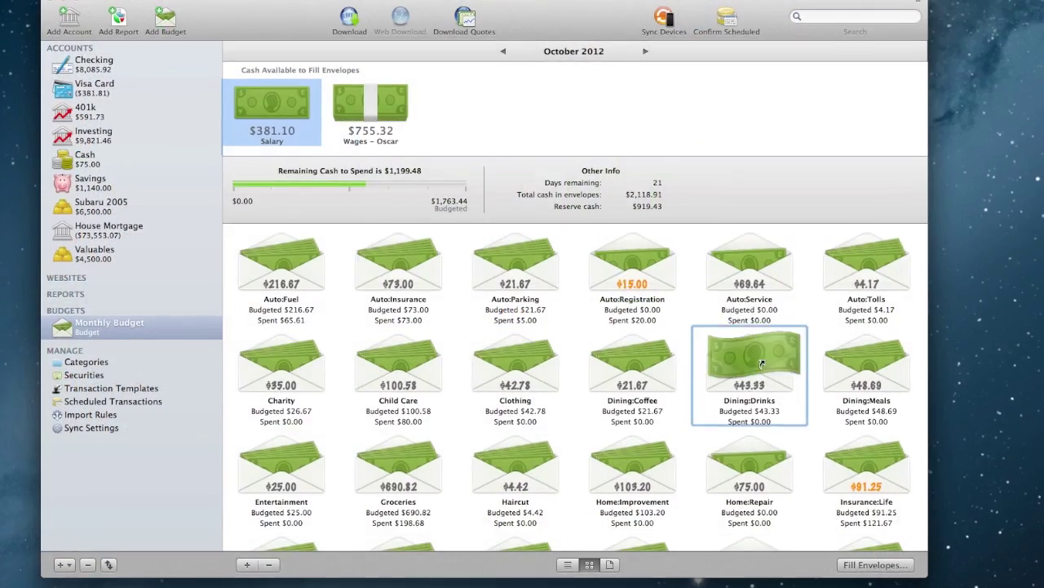
Move $48.69 from Salary to the Dining:Meals envelope and $12.28 from Dining:Meals to the Recreation envelope
{"action": "left_click_drag", "start_coordinate": [792, 384], "coordinate": [906, 417]}
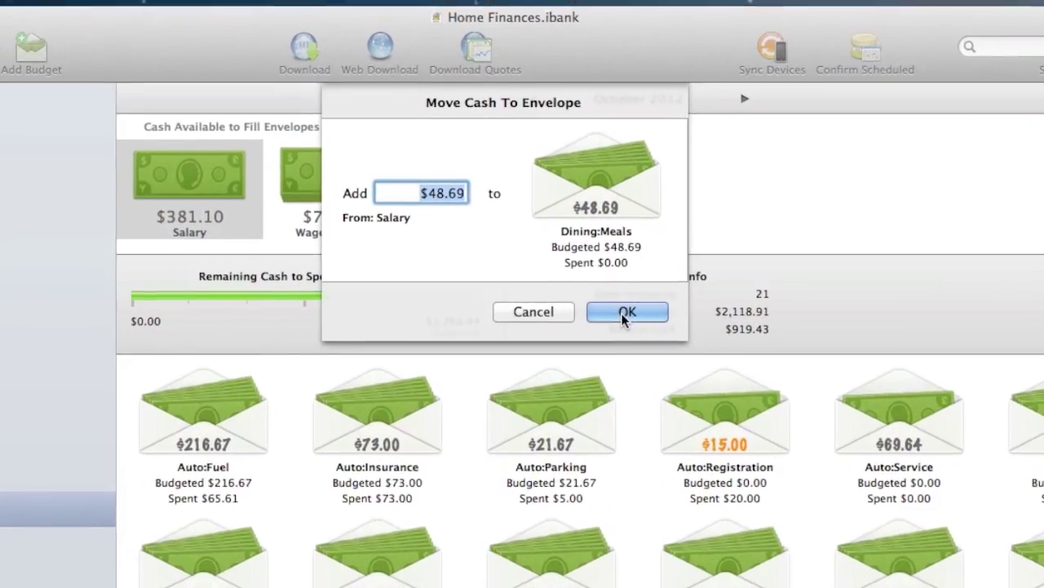
{"action": "left_click", "coordinate": [625, 316]}
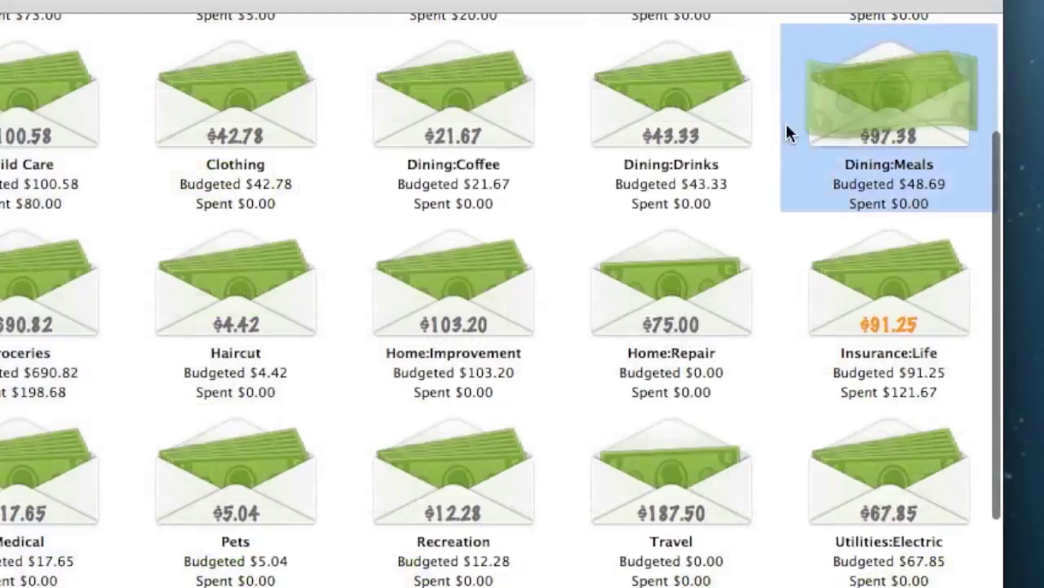
{"action": "left_click_drag", "start_coordinate": [785, 121], "coordinate": [480, 479]}
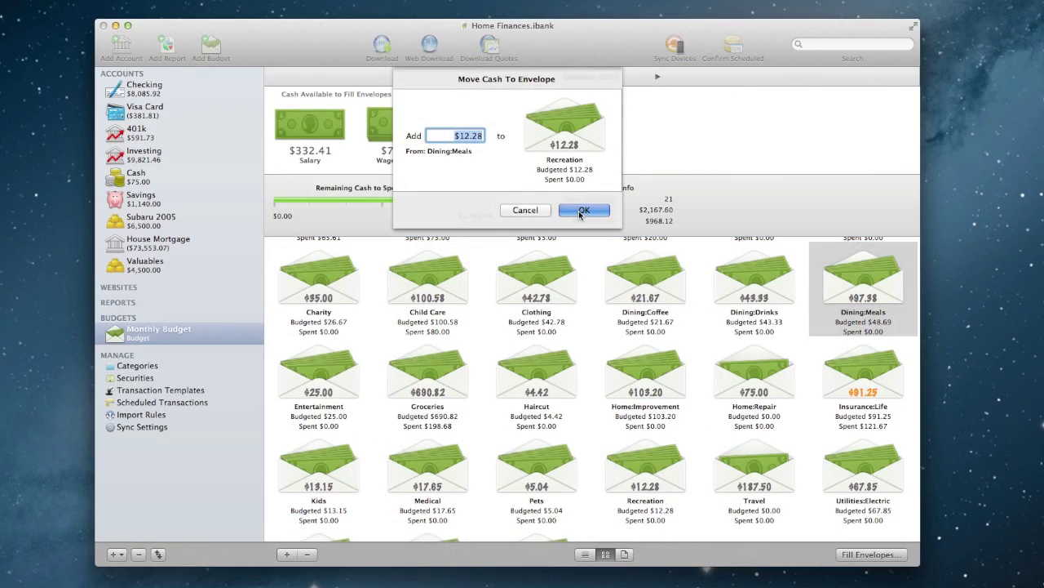
{"action": "left_click", "coordinate": [581, 211]}
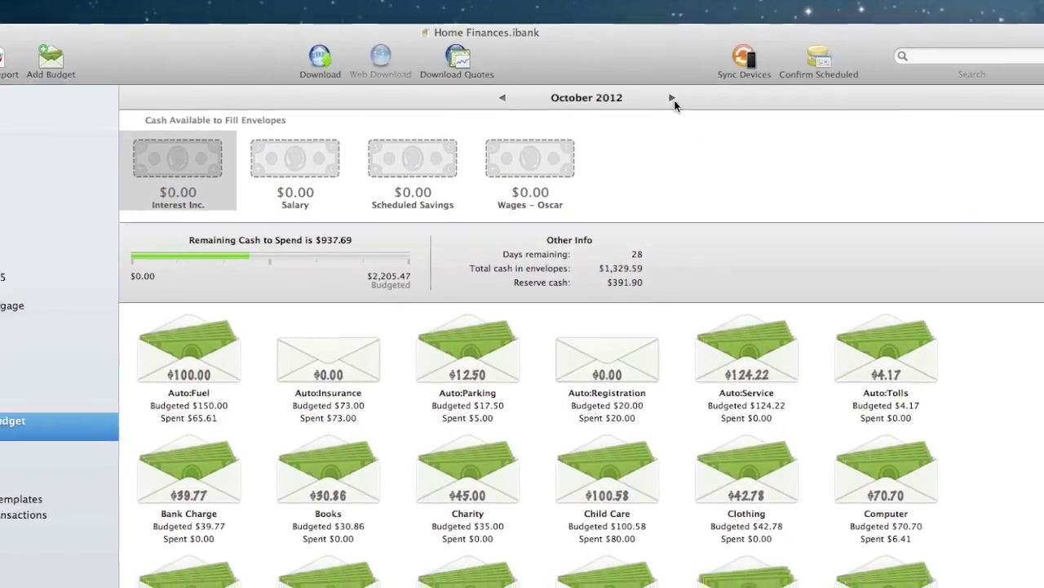
Look through the months after October 2012 in the Monthly Budget's envelope view, including December 2012
{"action": "left_click", "coordinate": [673, 100]}
{"action": "left_click", "coordinate": [673, 100]}
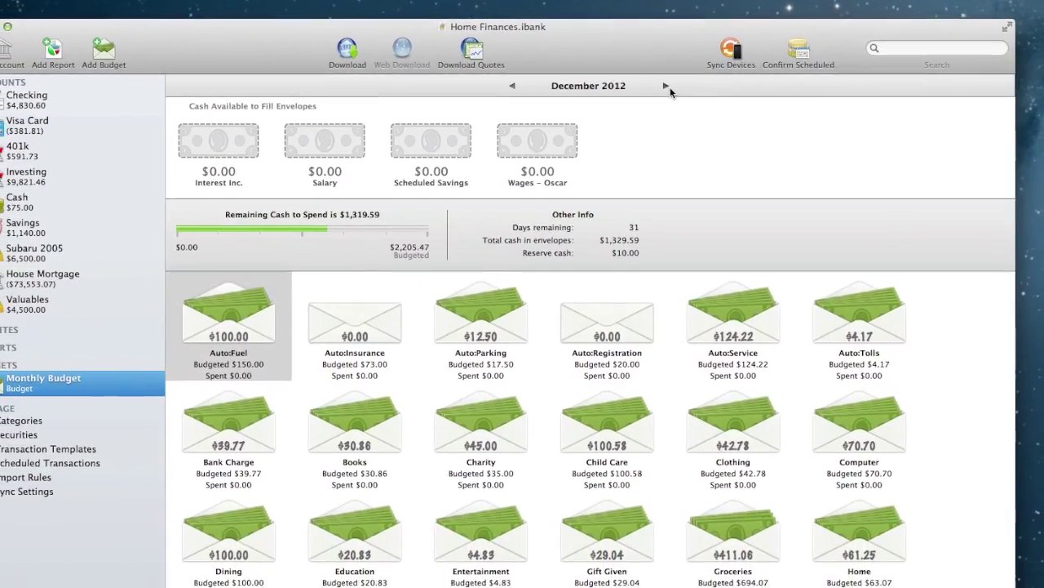
{"action": "left_click", "coordinate": [669, 88]}
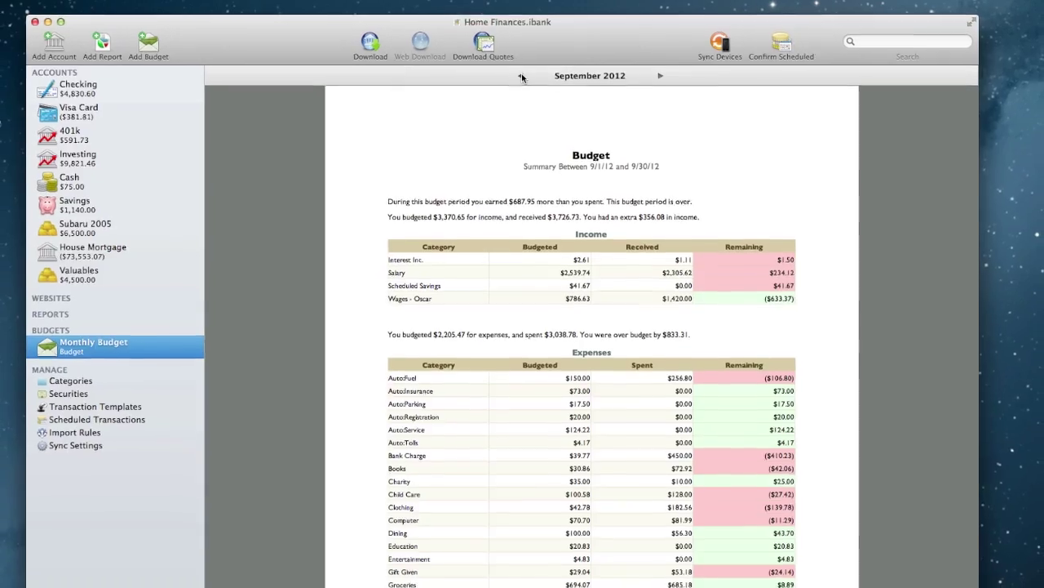
Examine the Monthly Budget's report view for the months from September 2012 back to May 2012 and return to September
{"action": "left_click", "coordinate": [519, 78]}
{"action": "left_click", "coordinate": [519, 77]}
{"action": "left_click", "coordinate": [519, 77]}
{"action": "left_click", "coordinate": [526, 70]}
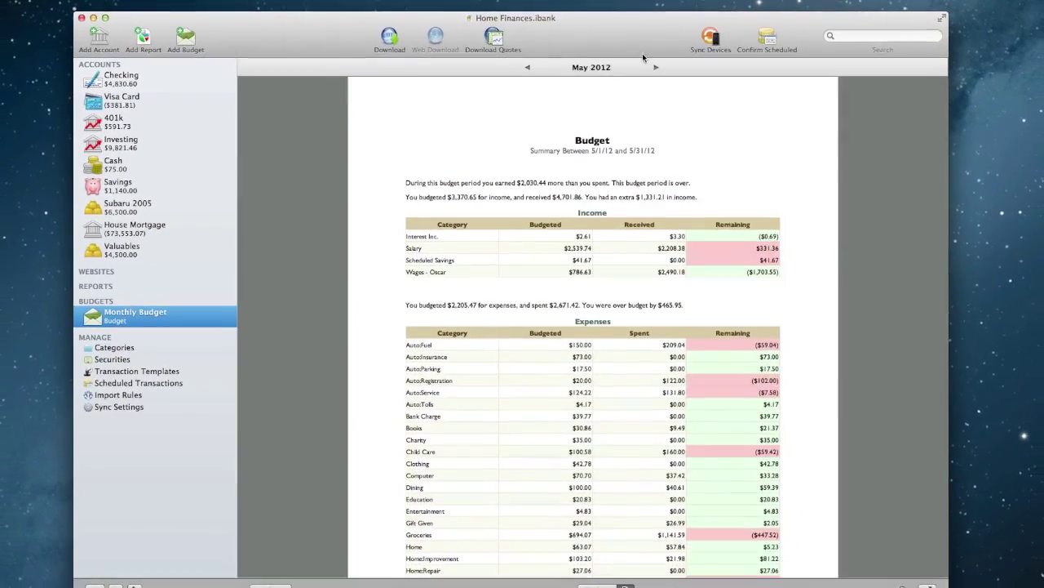
{"action": "left_click", "coordinate": [654, 64]}
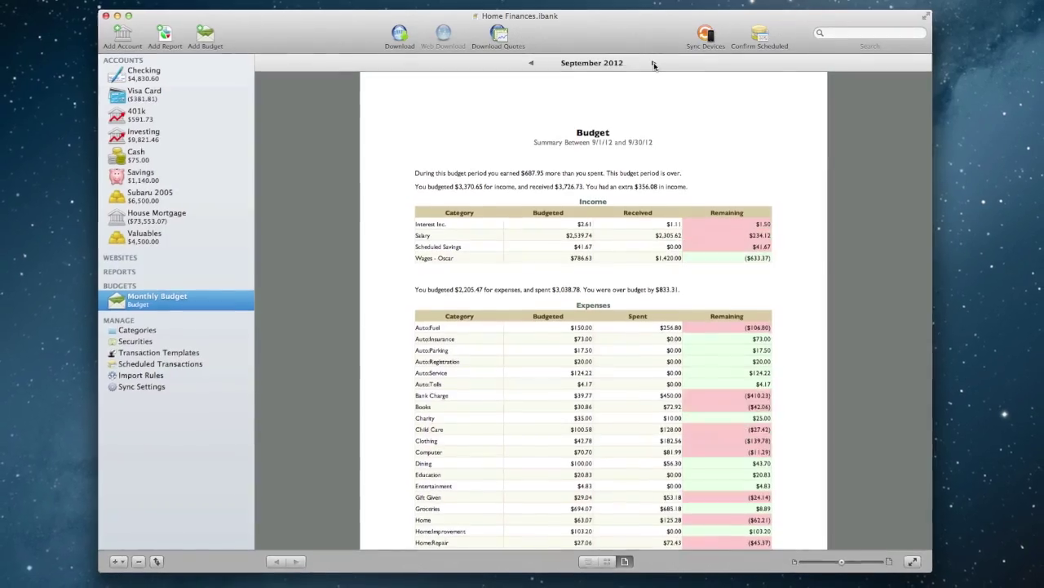
{"action": "left_click", "coordinate": [654, 64]}
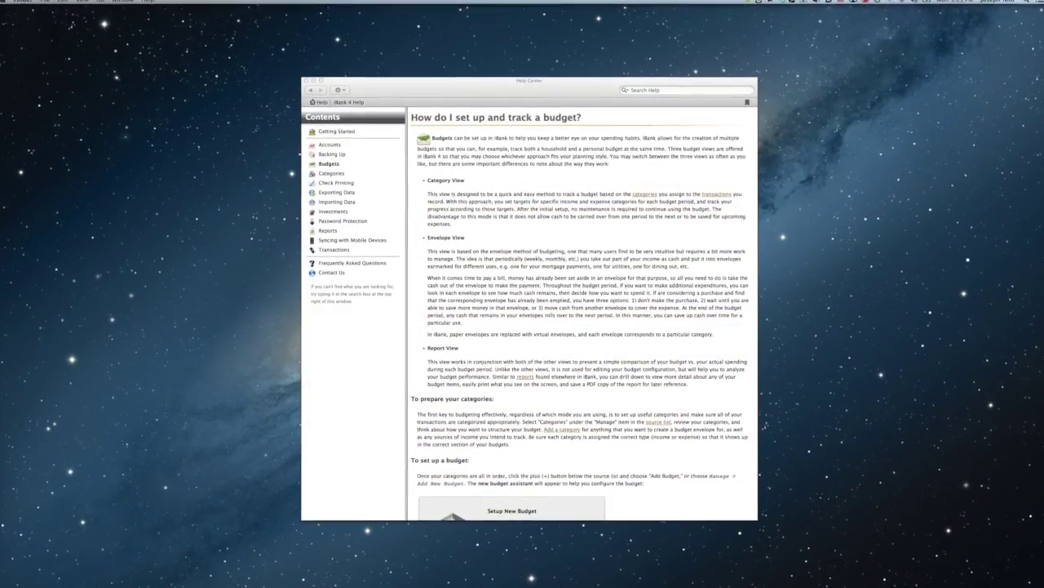